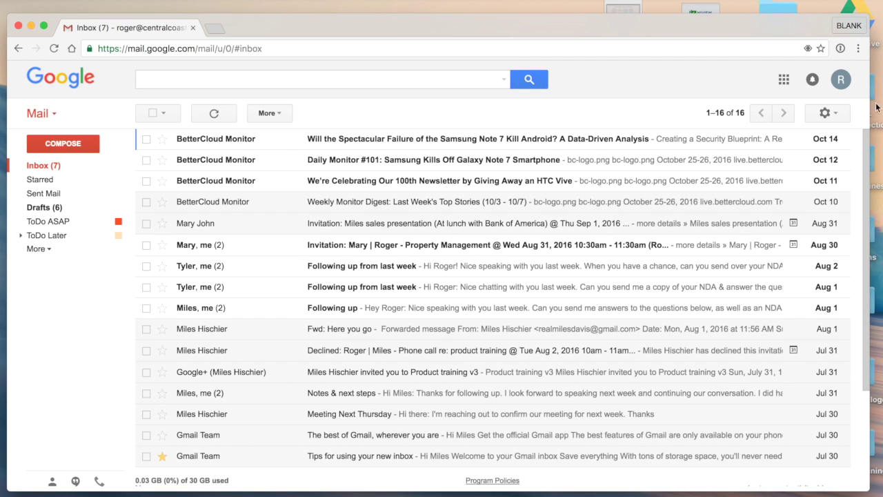
# - Search the mail for the contact's first name and scroll through the 20 results
pyautogui.click(388, 82)
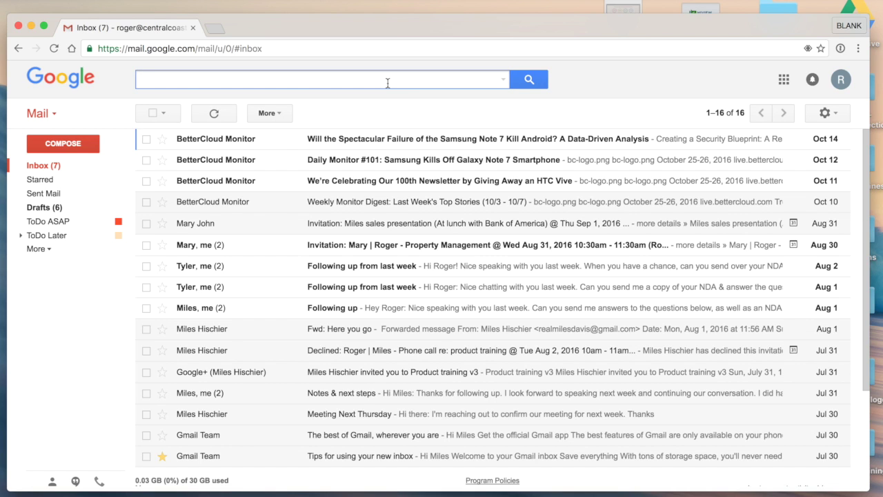
pyautogui.press('Return')
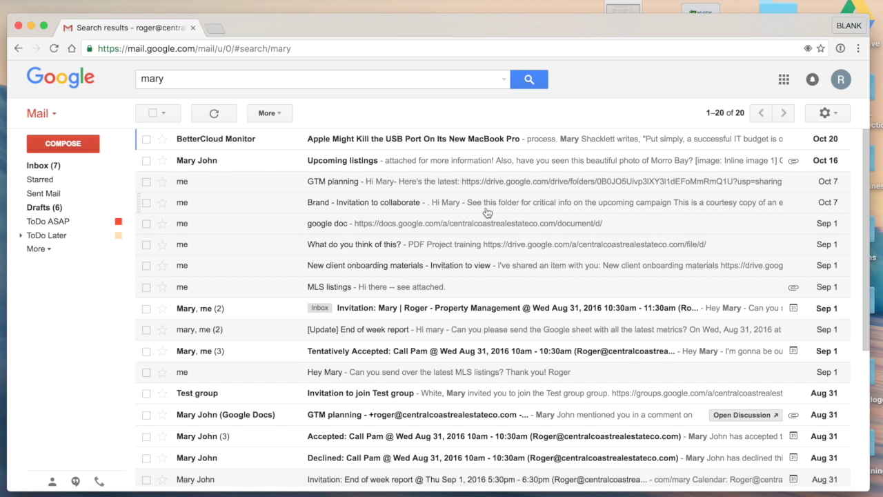
pyautogui.scroll(-3, 457, 233)
pyautogui.scroll(-3, 457, 232)
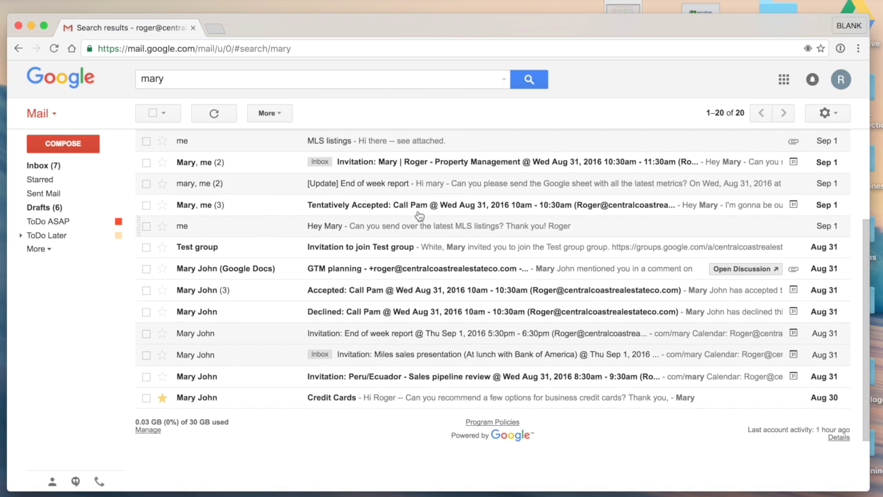
# - Add the contact's surname to the query to narrow the results to 16 conversations
pyautogui.click(217, 83)
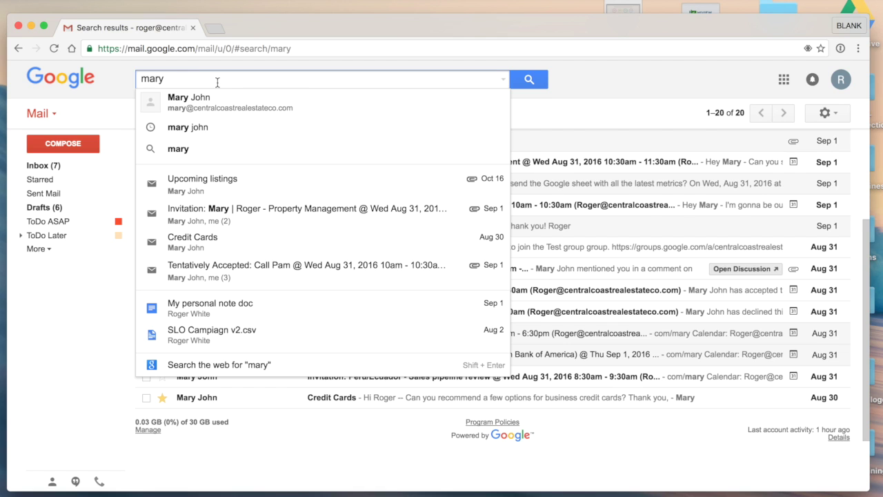
pyautogui.write('john')
pyautogui.press('Return')
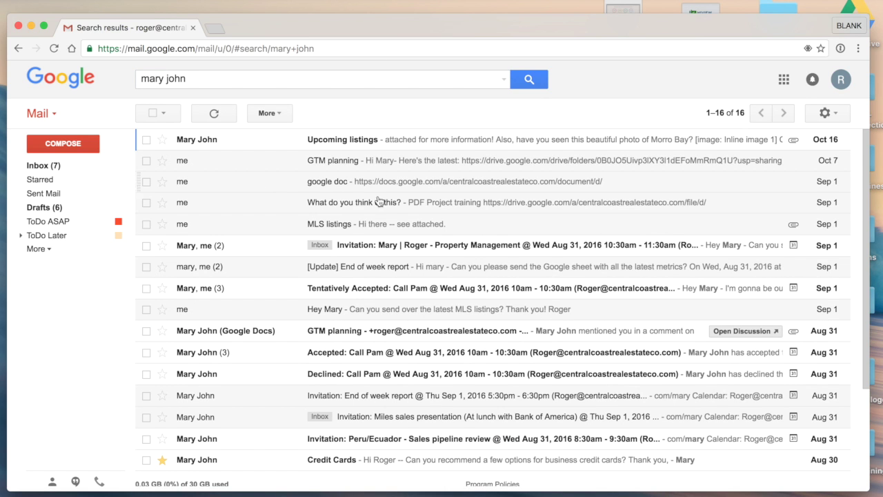
pyautogui.scroll(-1, 373, 235)
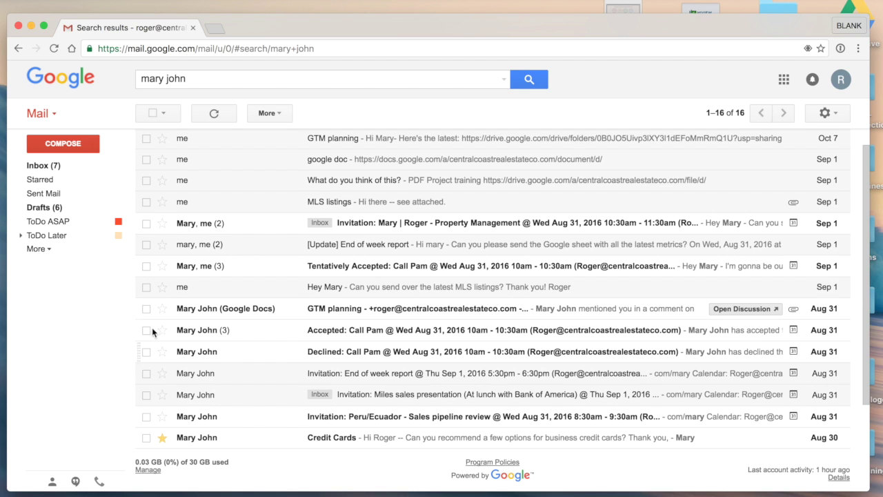
pyautogui.scroll(1, 203, 230)
# - Search by the contact's suggested full e-mail address, review the 17 results, then show advanced search
pyautogui.click(227, 77)
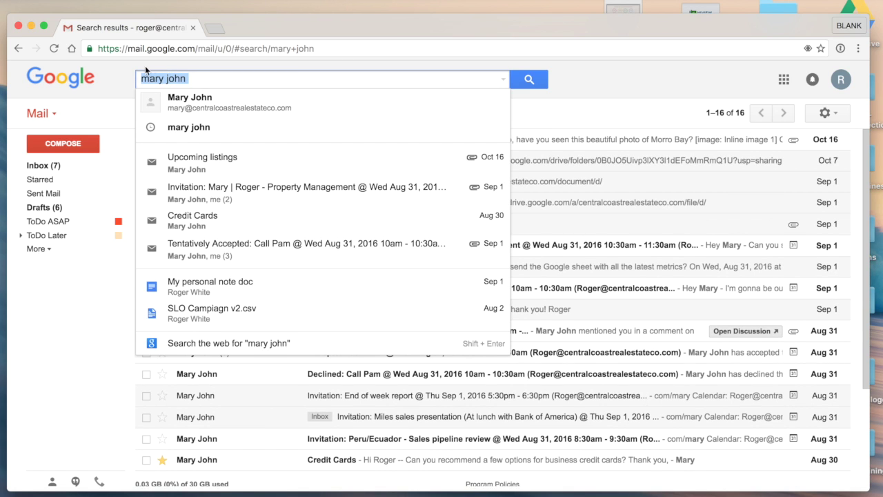
pyautogui.write('mary')
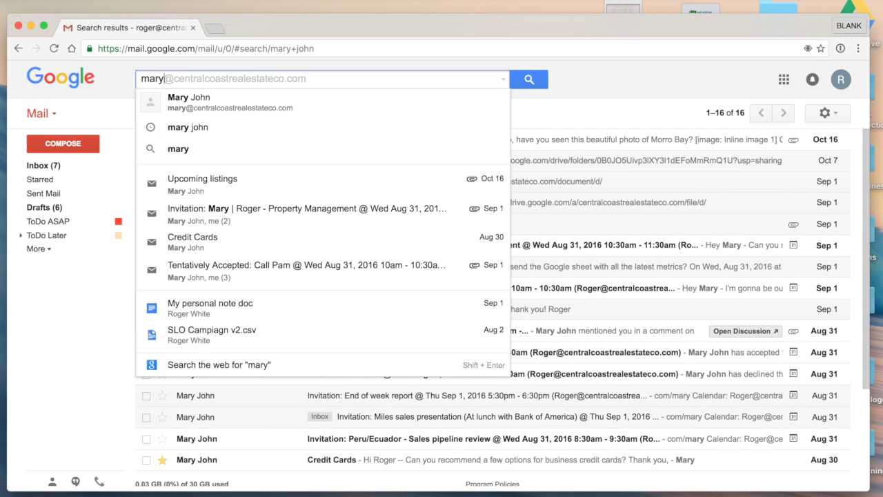
pyautogui.press('Tab')
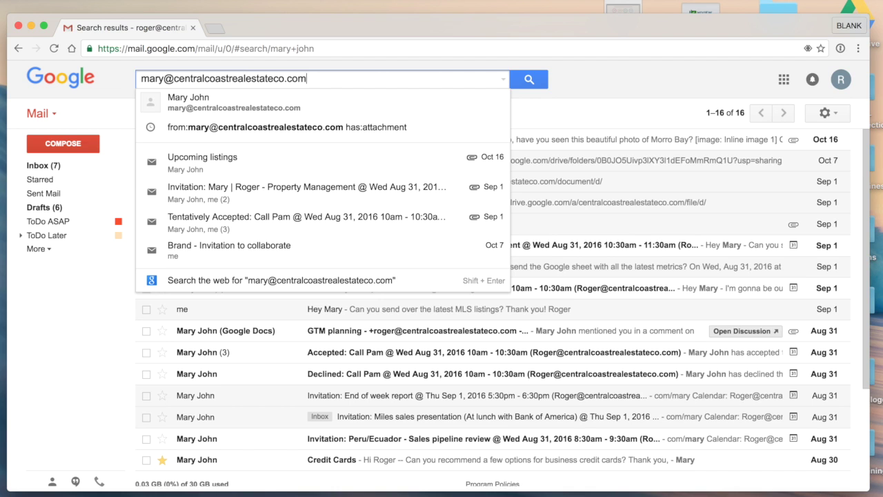
pyautogui.press('Return')
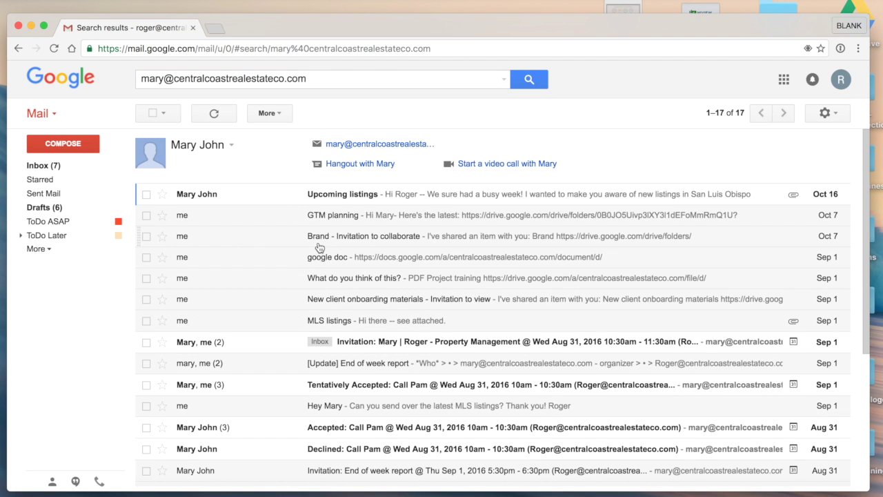
pyautogui.scroll(-2, 414, 197)
pyautogui.scroll(1, 450, 217)
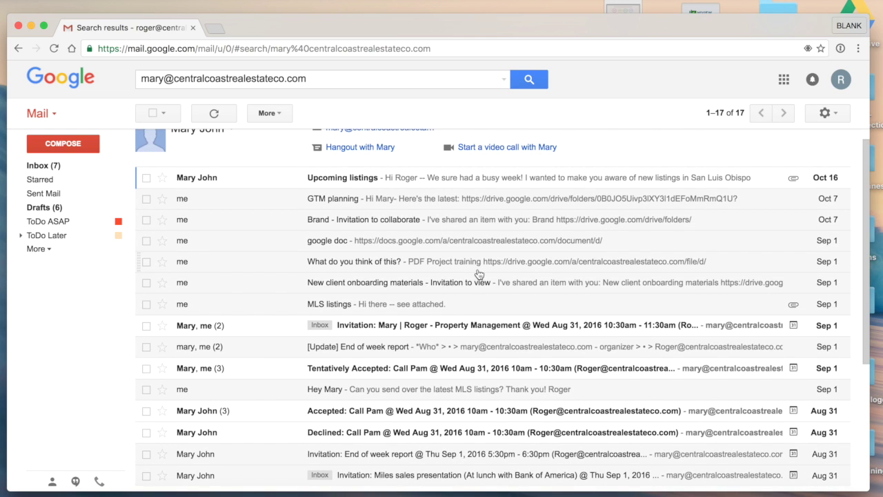
pyautogui.scroll(-2, 491, 280)
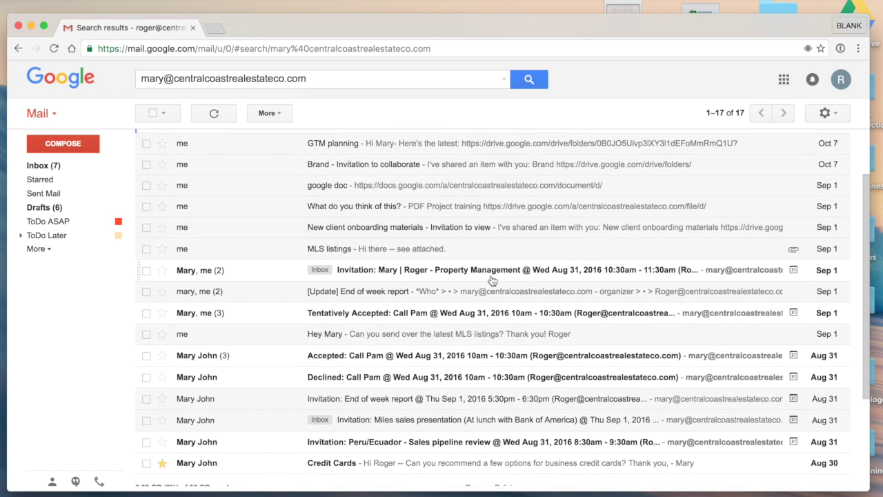
pyautogui.scroll(-2, 483, 269)
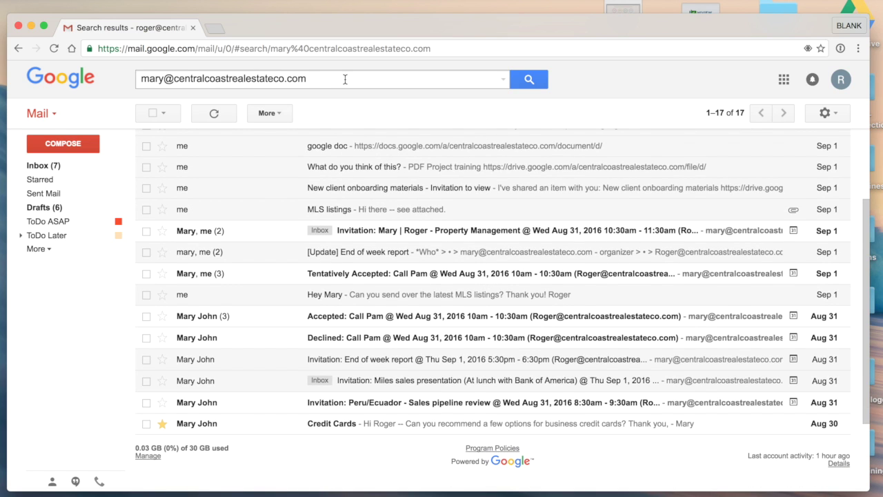
pyautogui.click(503, 79)
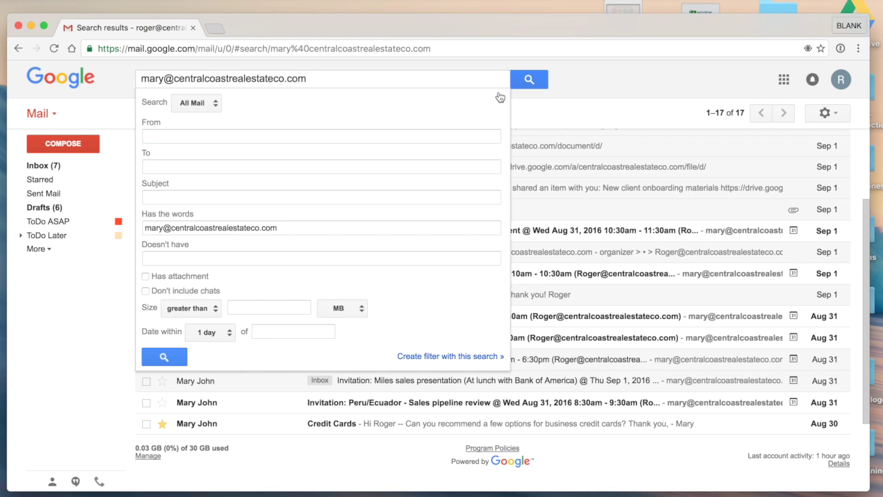
# - Fill the advanced search From field with the contact's suggested e-mail address
pyautogui.click(503, 81)
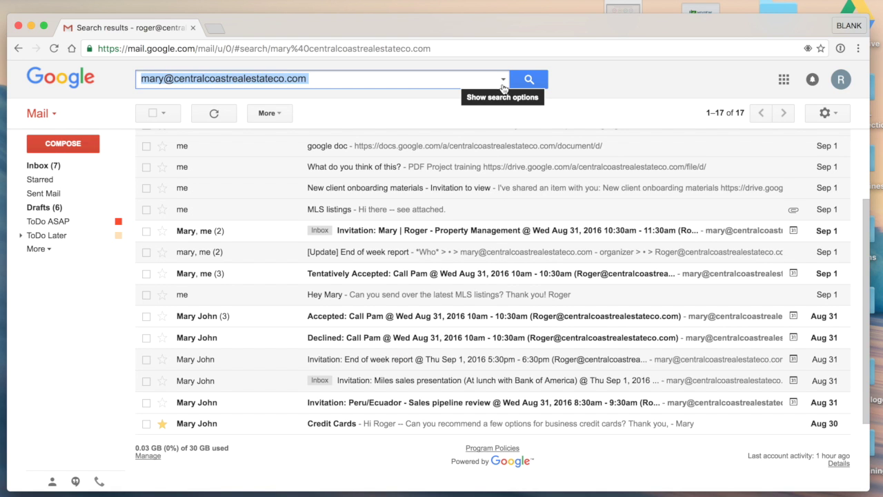
pyautogui.scroll(5, 504, 81)
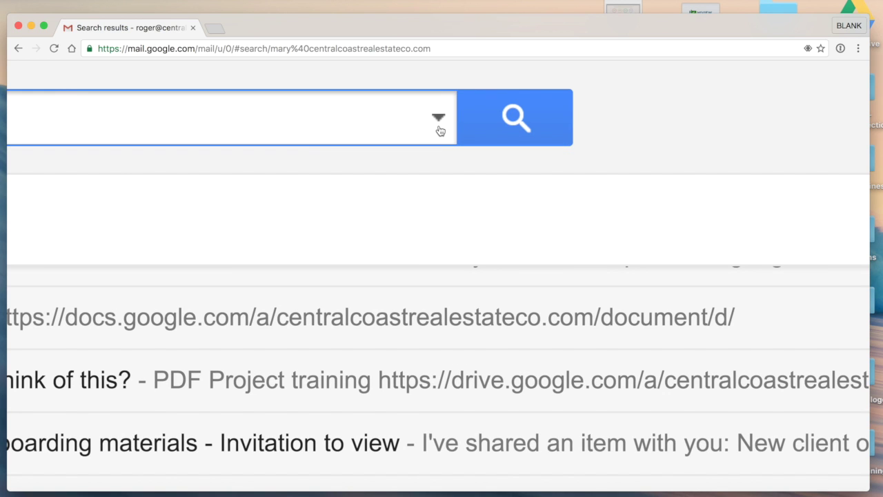
pyautogui.scroll(-5, 439, 131)
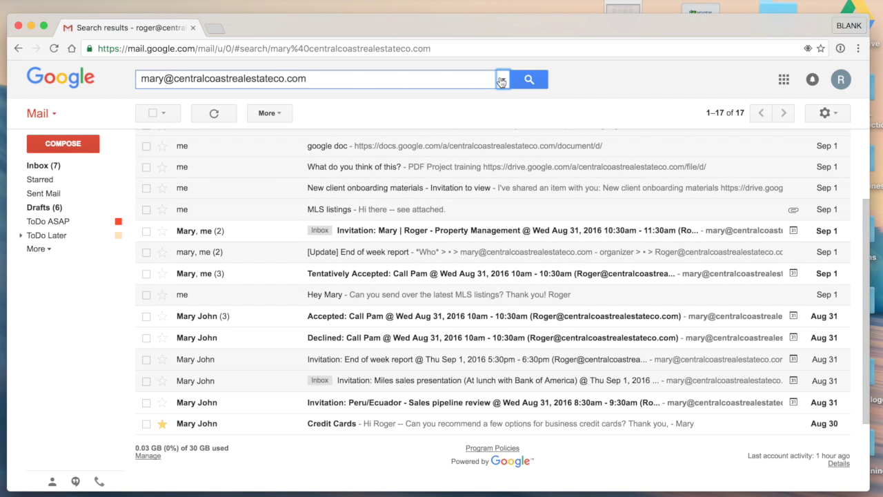
pyautogui.click(503, 80)
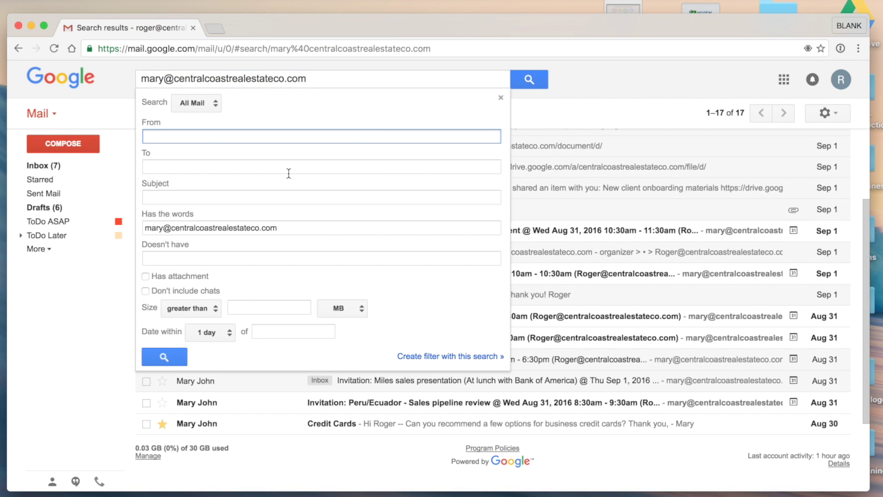
pyautogui.write('mary')
pyautogui.press('Return')
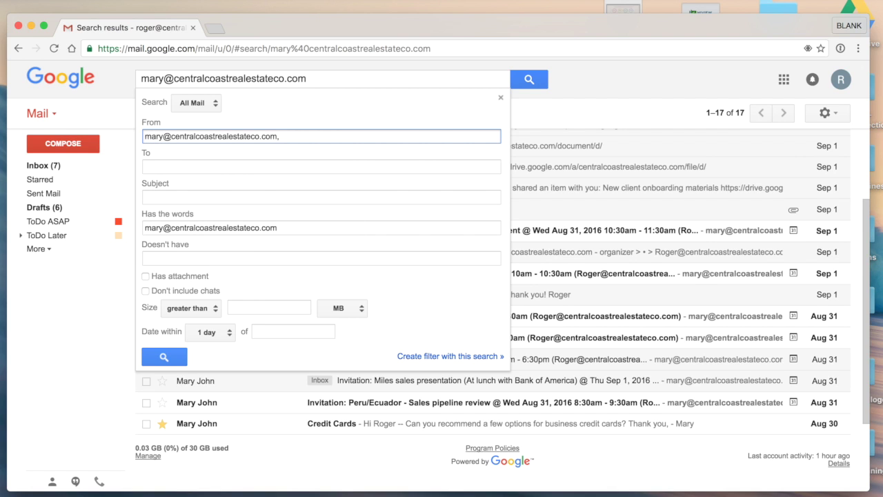
# - Limit to mail sent to me with attachments, clear Has the words, and search
pyautogui.click(321, 166)
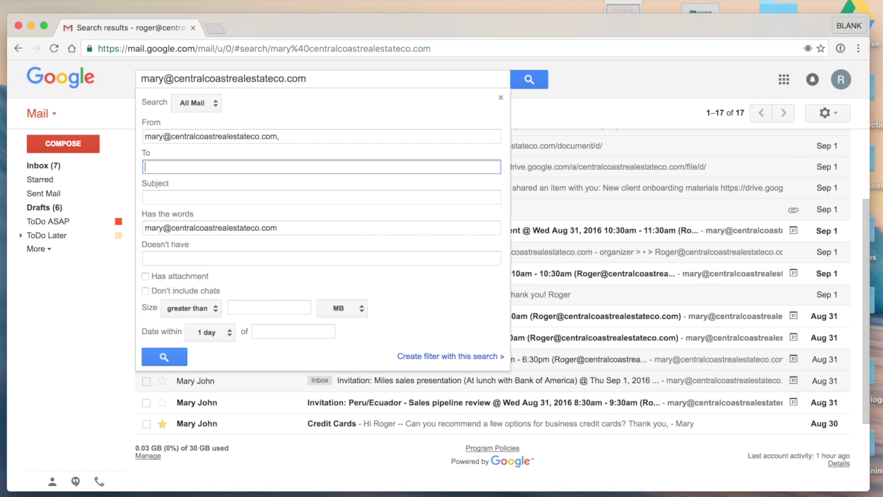
pyautogui.click(322, 197)
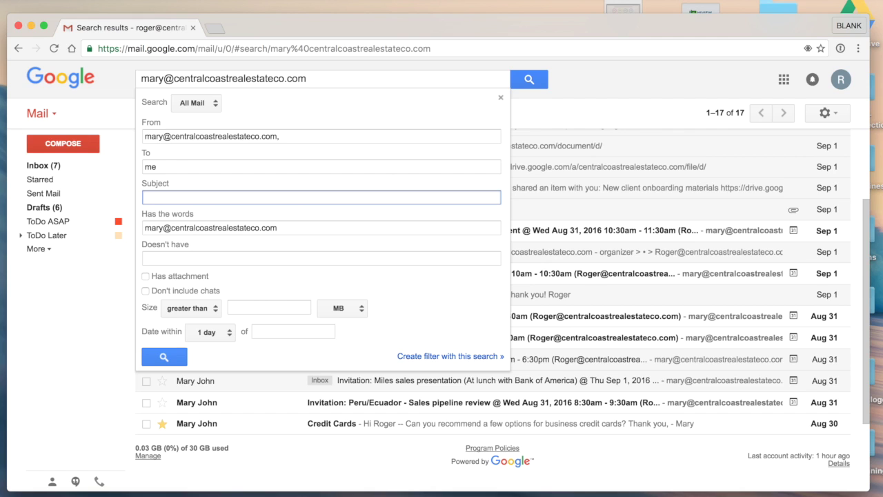
pyautogui.press('Tab')
pyautogui.press('BackSpace')
pyautogui.click(322, 259)
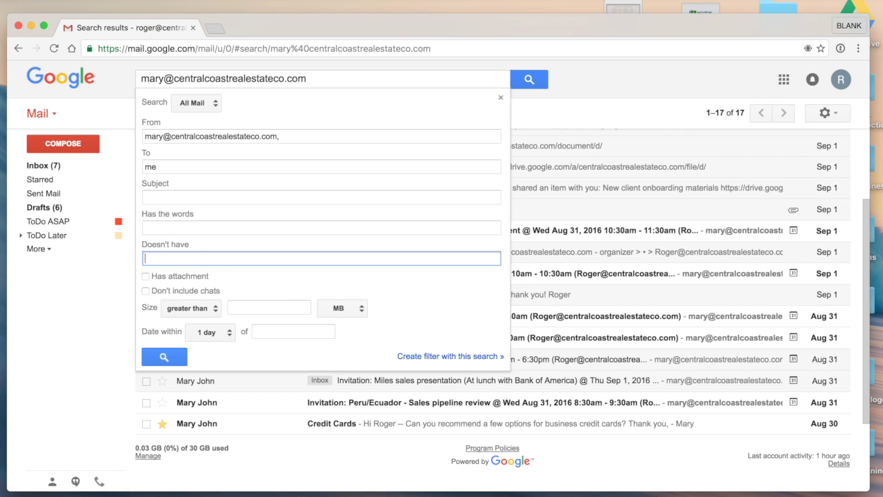
pyautogui.click(175, 278)
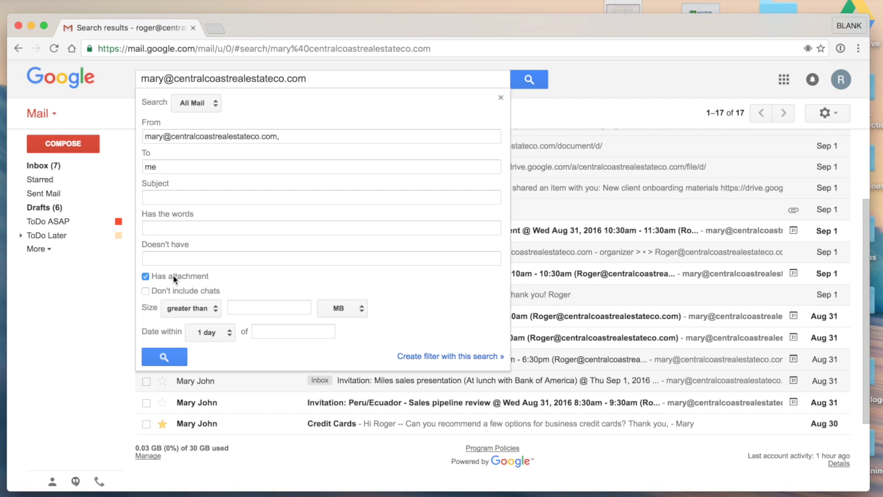
pyautogui.click(162, 356)
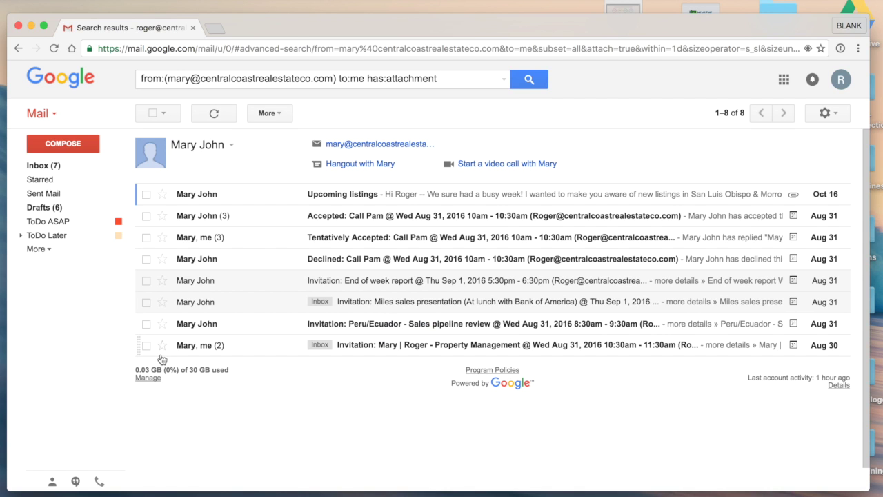
pyautogui.click(463, 78)
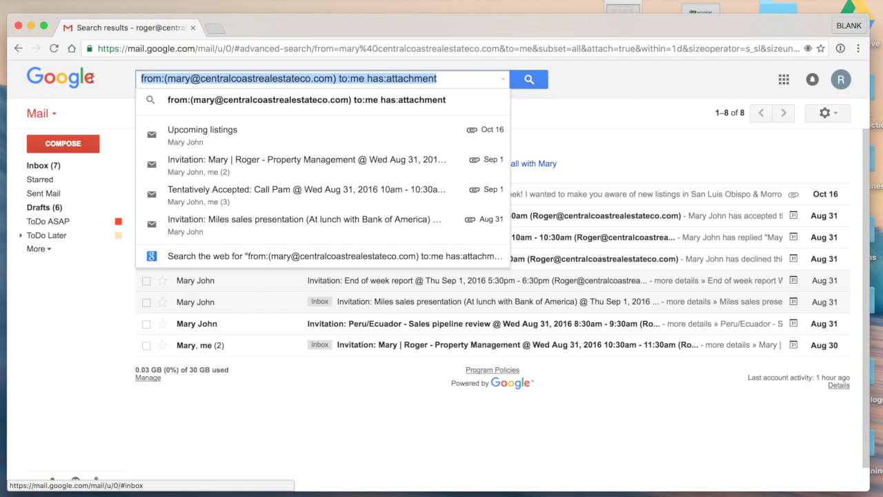
pyautogui.click(691, 121)
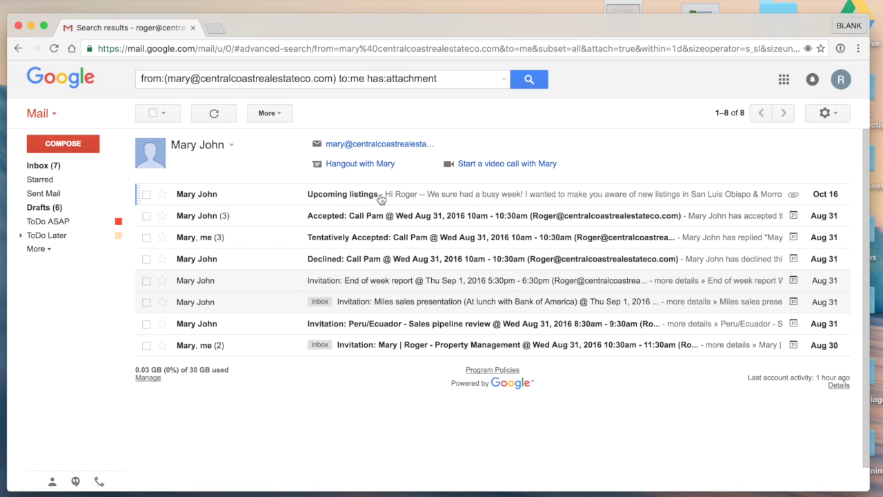
pyautogui.click(330, 195)
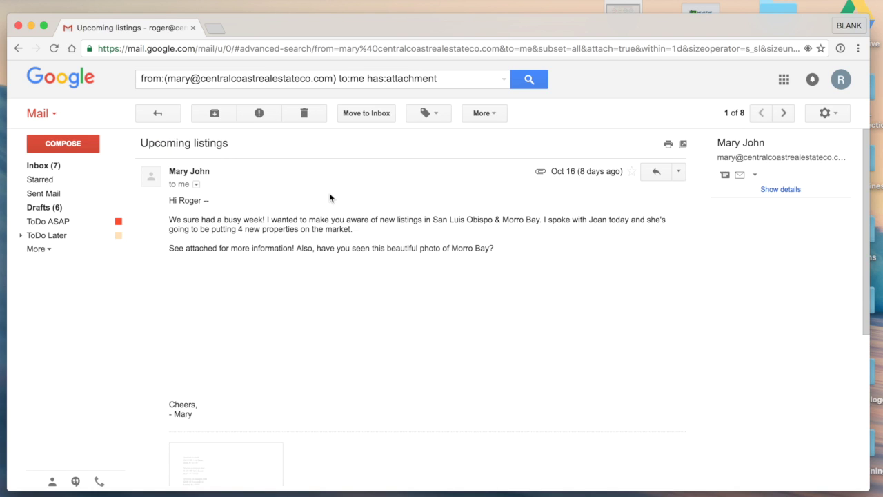
pyautogui.click(160, 116)
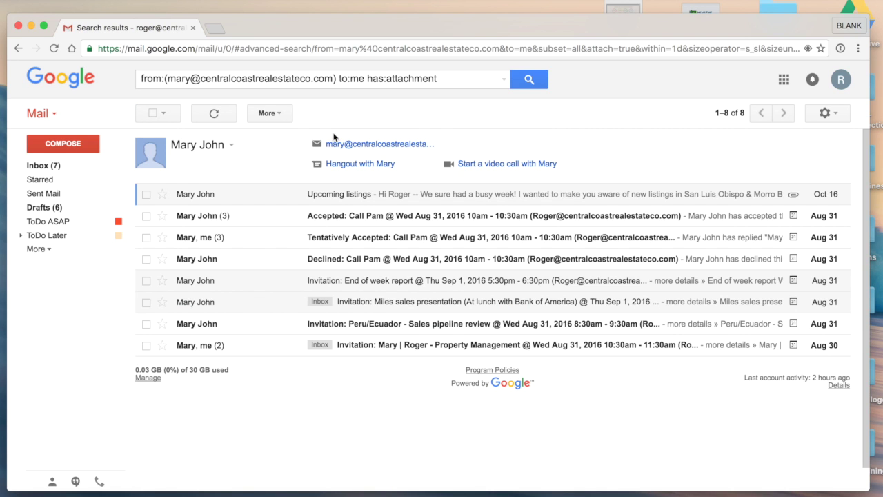
pyautogui.click(504, 79)
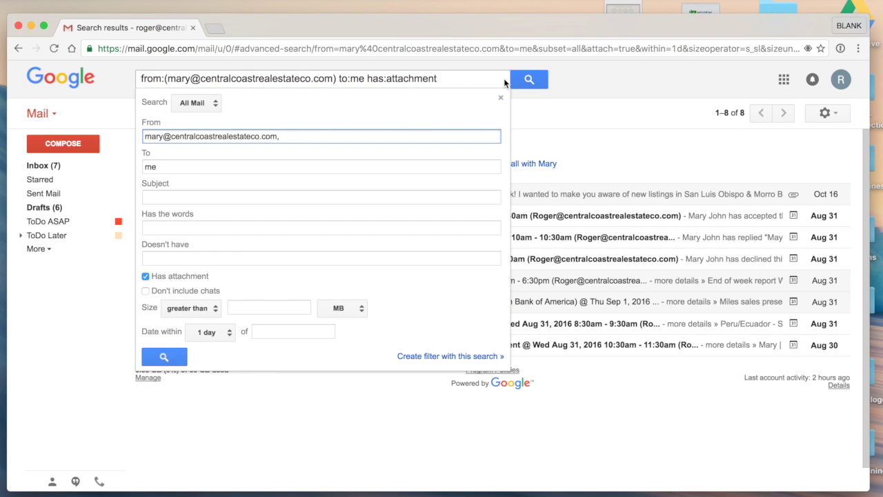
pyautogui.click(501, 99)
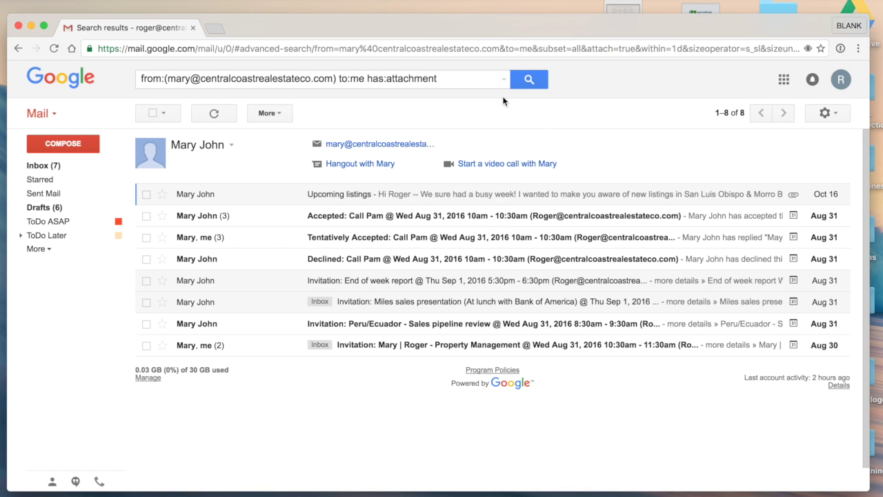
# - Replace the query with from: the contact's address plus has:attachment, still returning 8 conversations
pyautogui.moveTo(464, 77); pyautogui.dragTo(158, 71)
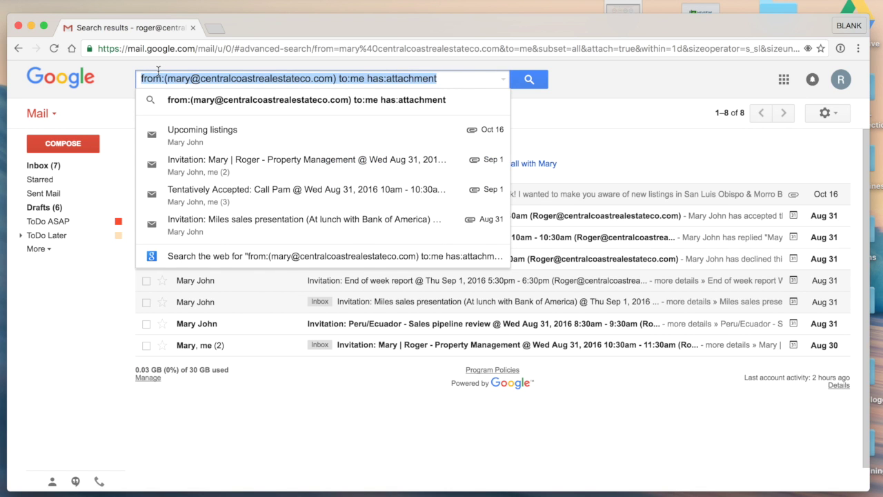
pyautogui.press('BackSpace')
pyautogui.write('from:')
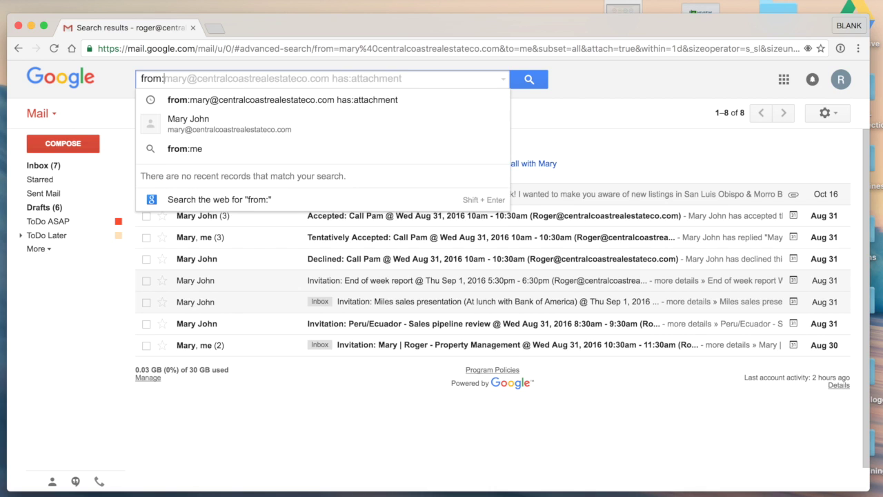
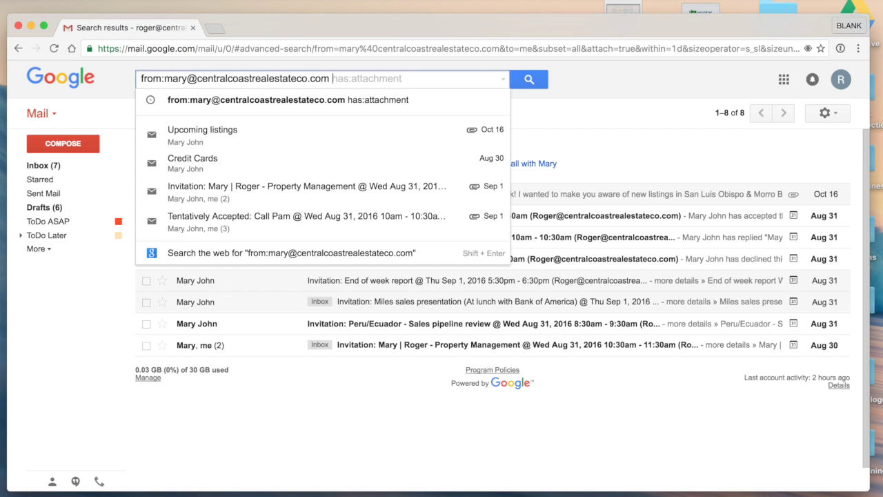
pyautogui.write(' has:attachment')
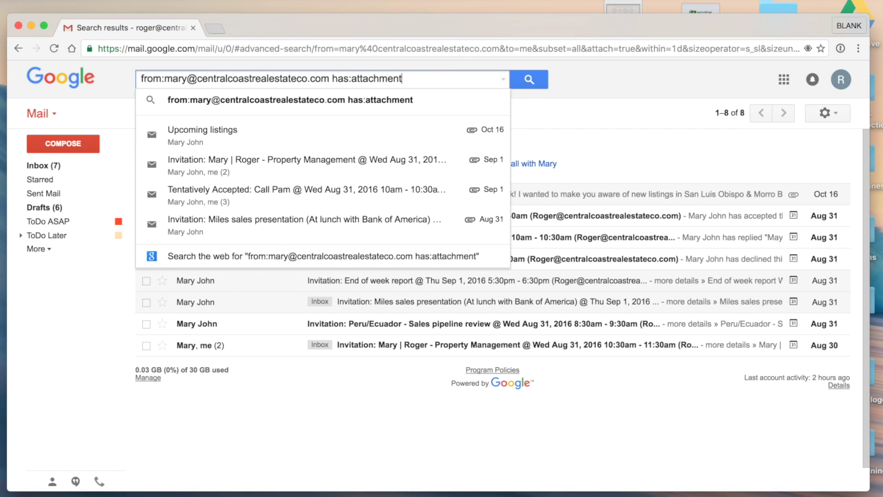
pyautogui.press('Return')
pyautogui.moveTo(396, 81); pyautogui.dragTo(134, 76)
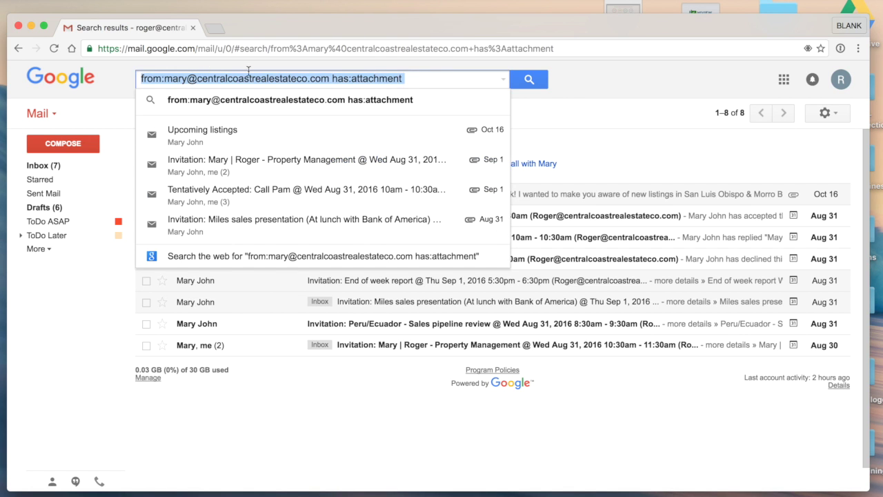